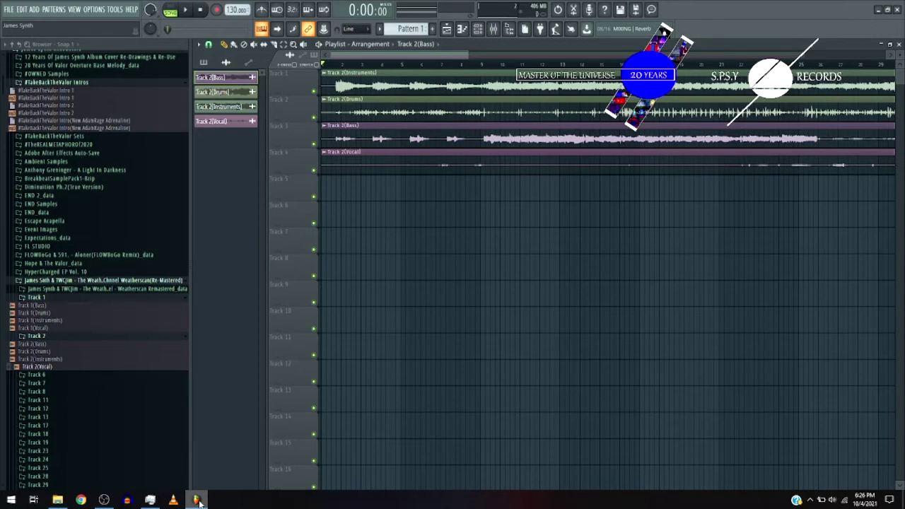
Colour the Track 2 (Vocal) and other Track 2 stem channels blue using a recent colour
right_click(238, 122)
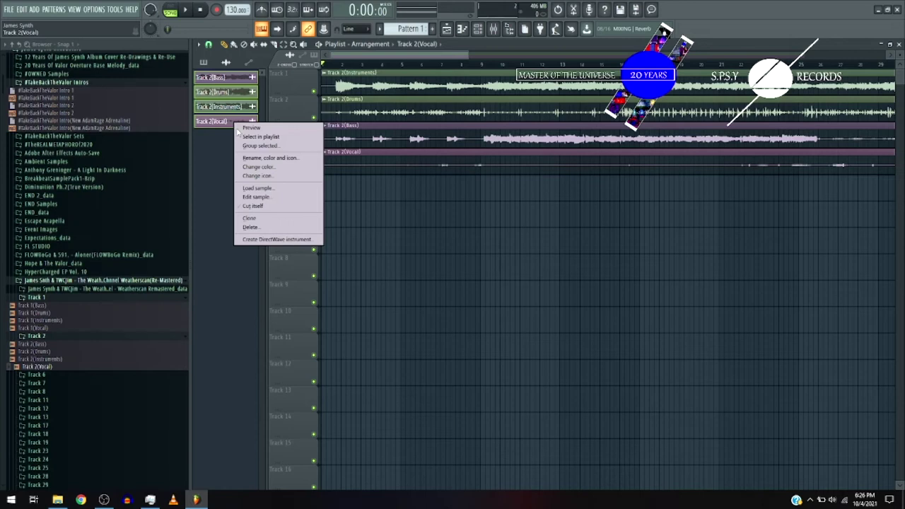
left_click(269, 157)
left_click(239, 152)
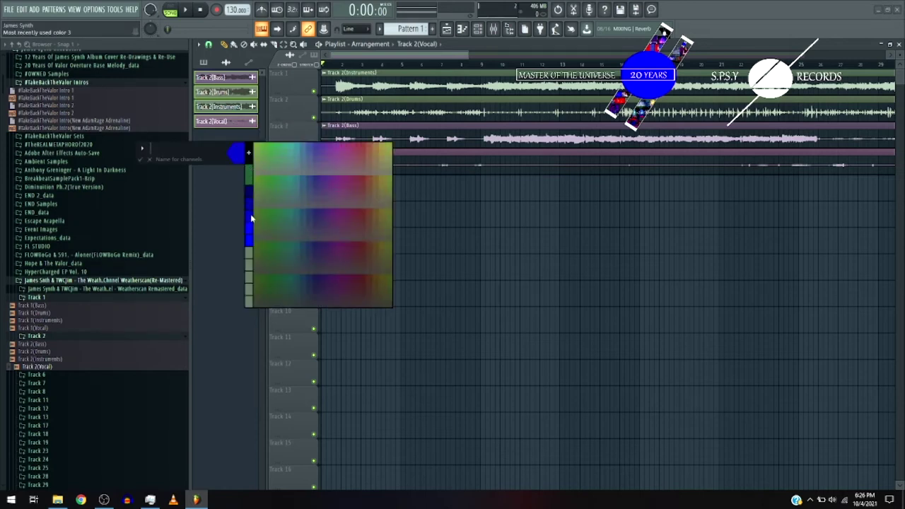
left_click(251, 244)
left_click(261, 150)
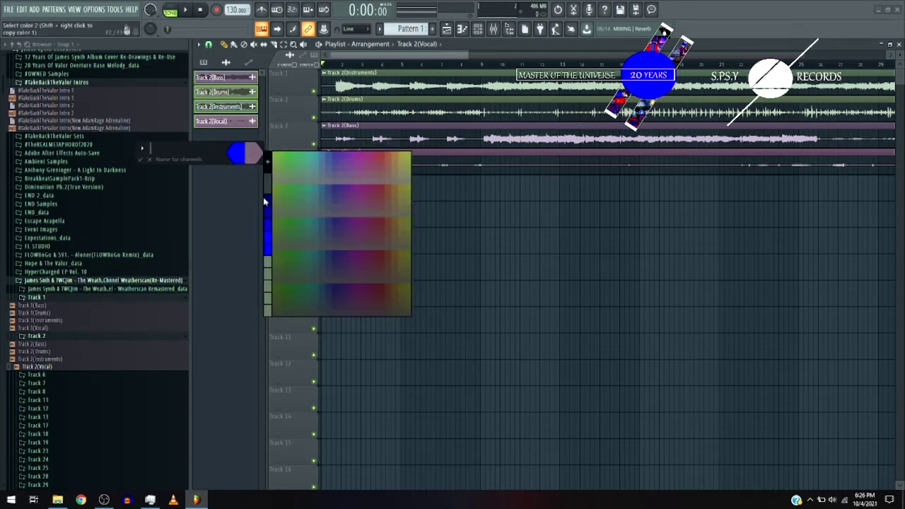
left_click(268, 199)
key("Return")
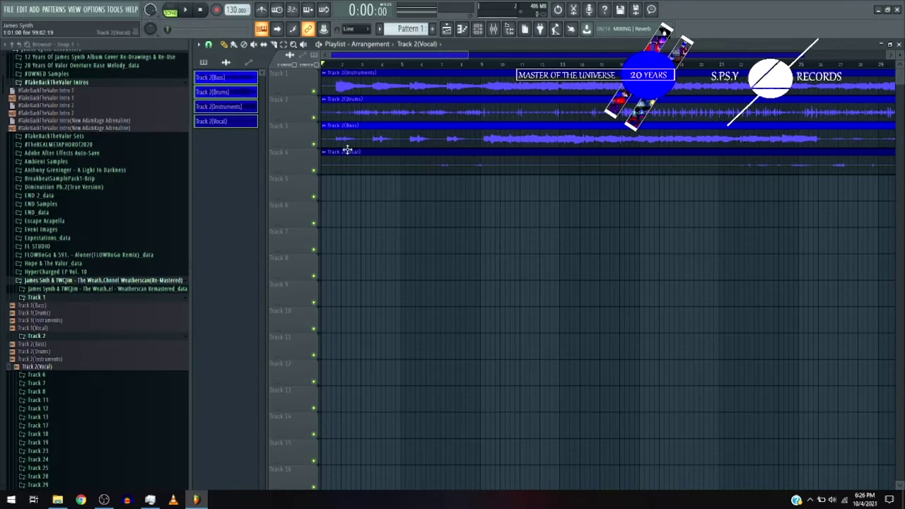
Move all playlist clips to bar 1 with snapping off, and set the tempo to 140 BPM
key("ctrl+a")
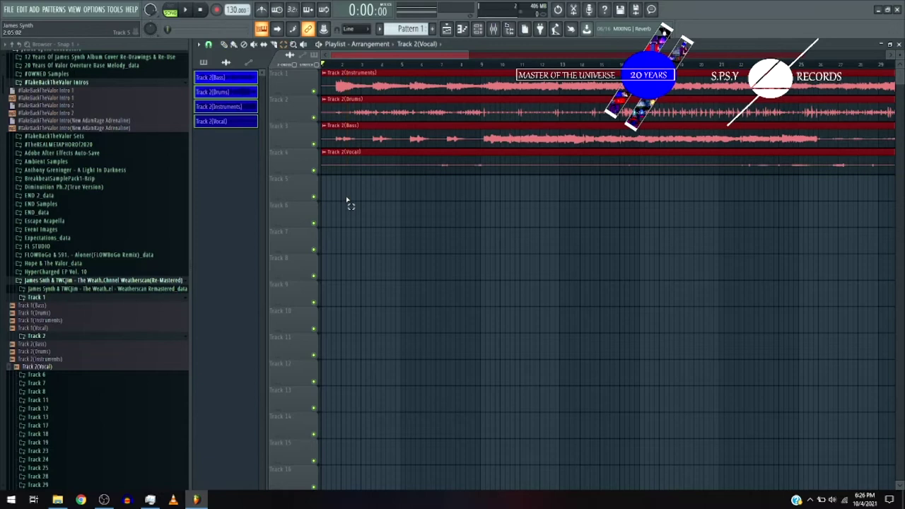
left_click(208, 45)
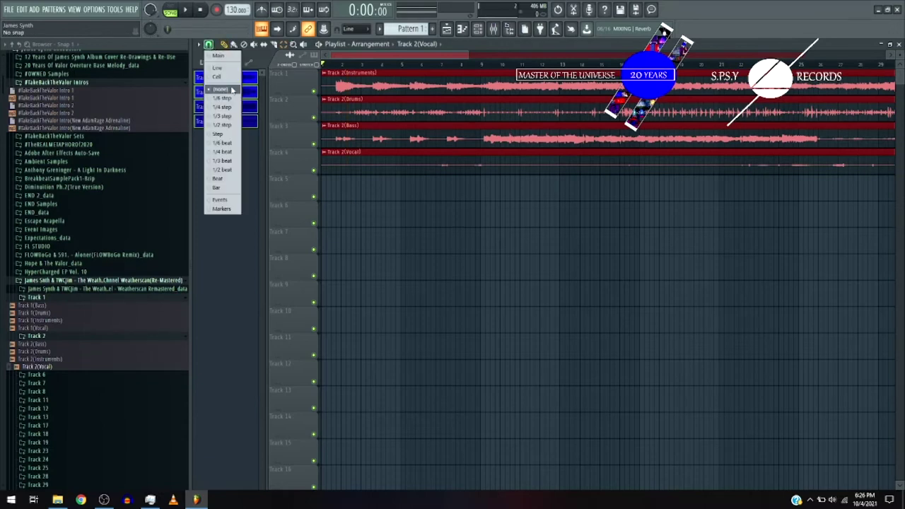
left_click_drag(340, 75, 346, 56)
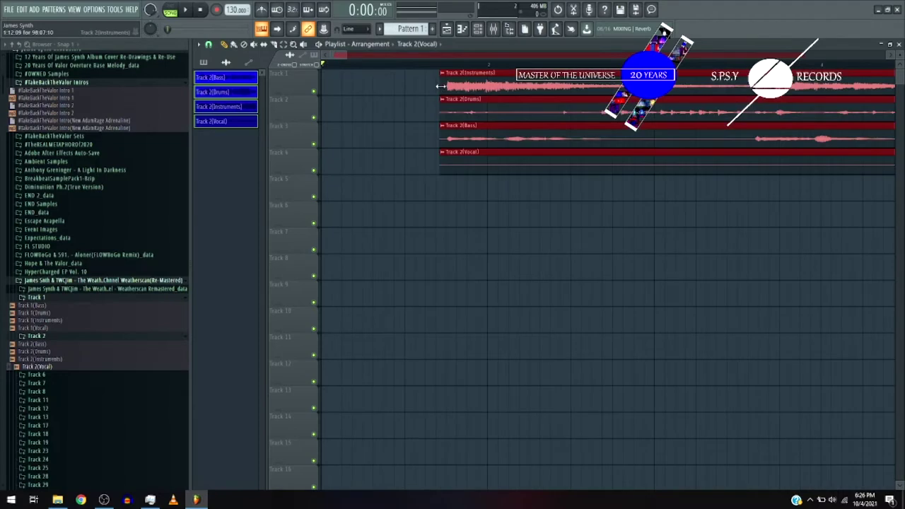
scroll(403, 101, "down", 3)
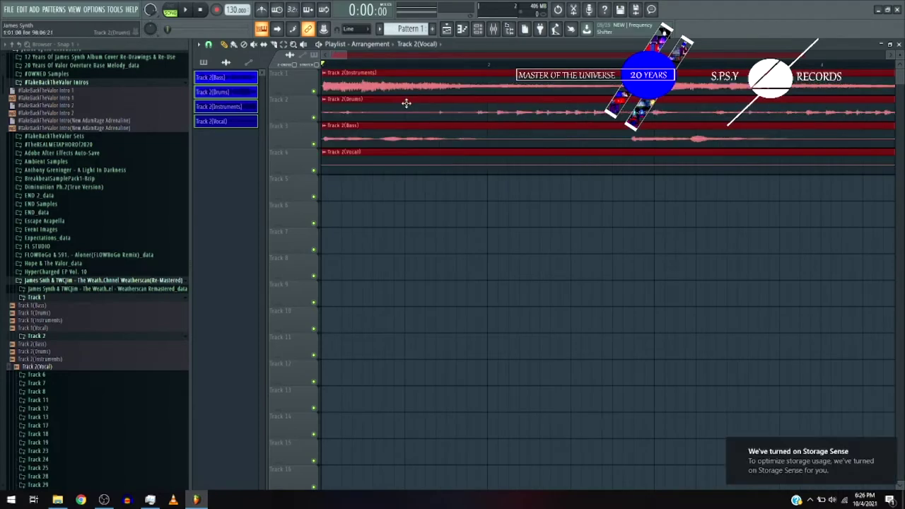
left_click_drag(237, 10, 237, 7)
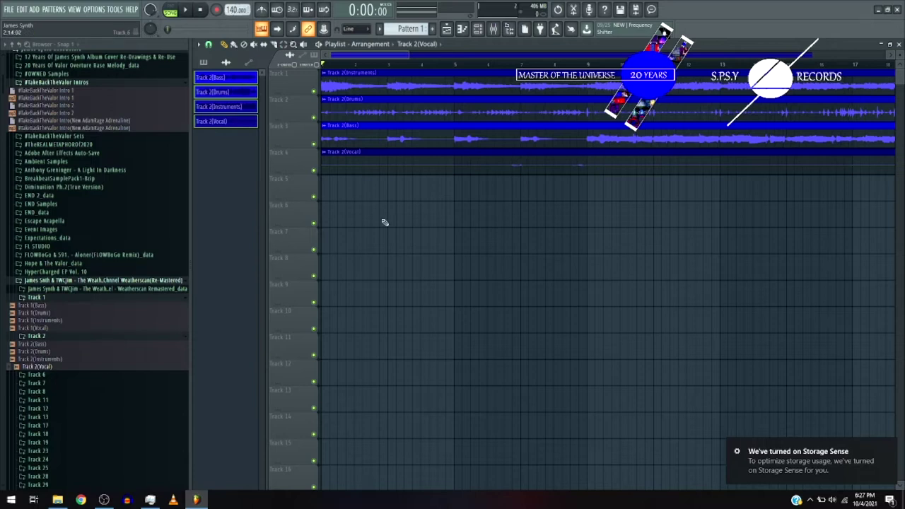
left_click_drag(407, 52, 490, 67)
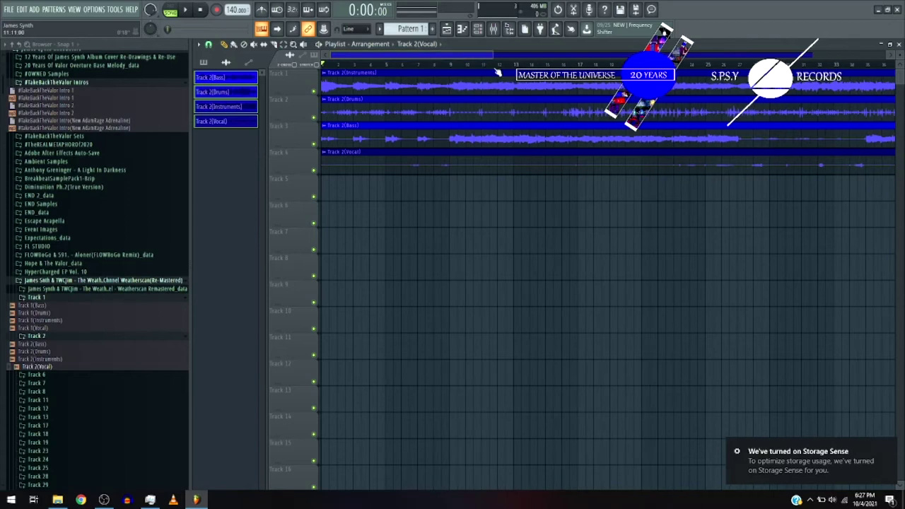
left_click(709, 64)
left_click(707, 65)
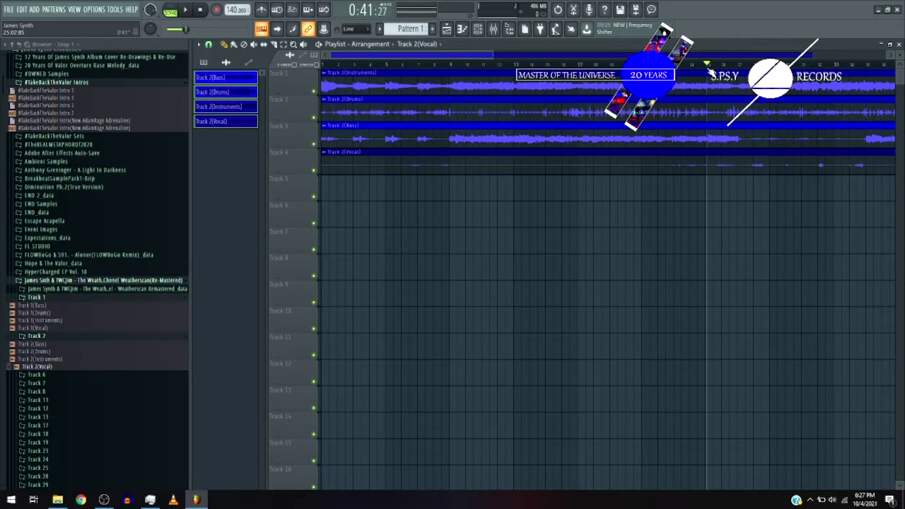
key("space")
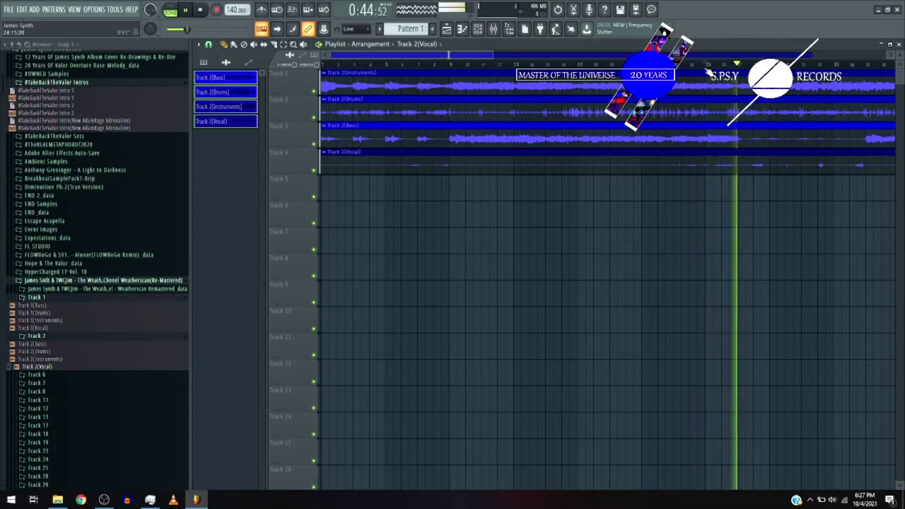
key("space")
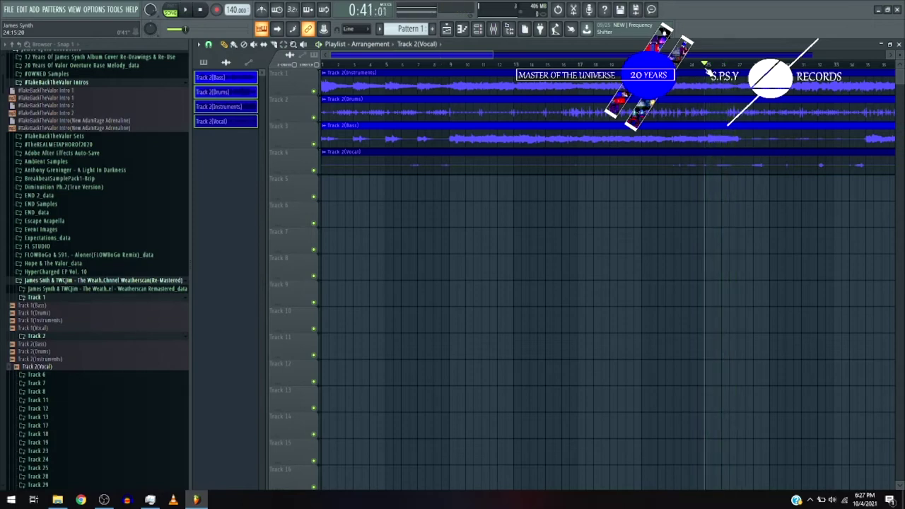
scroll(708, 67, "down", 5)
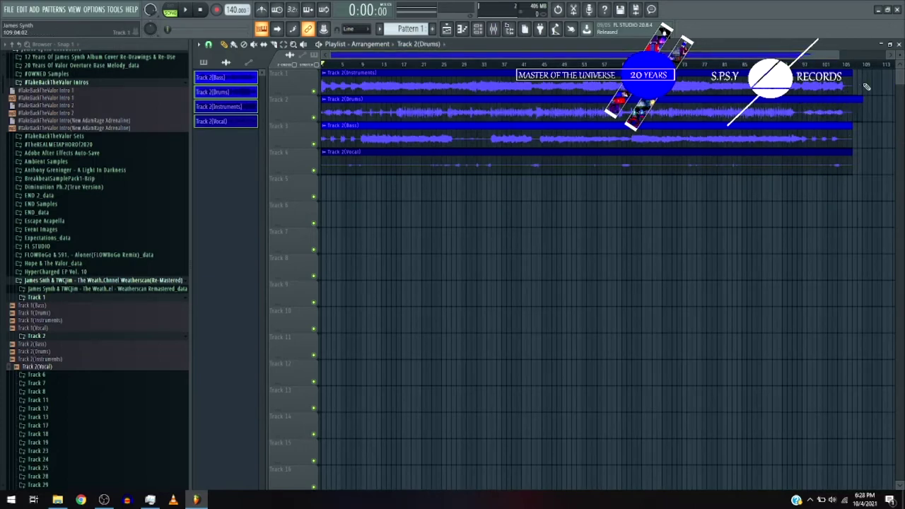
left_click(793, 64)
key("space")
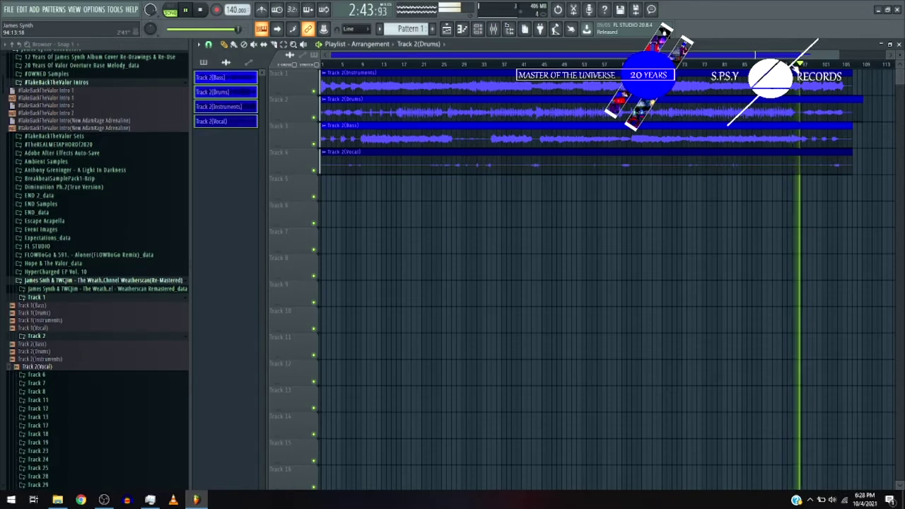
key("space")
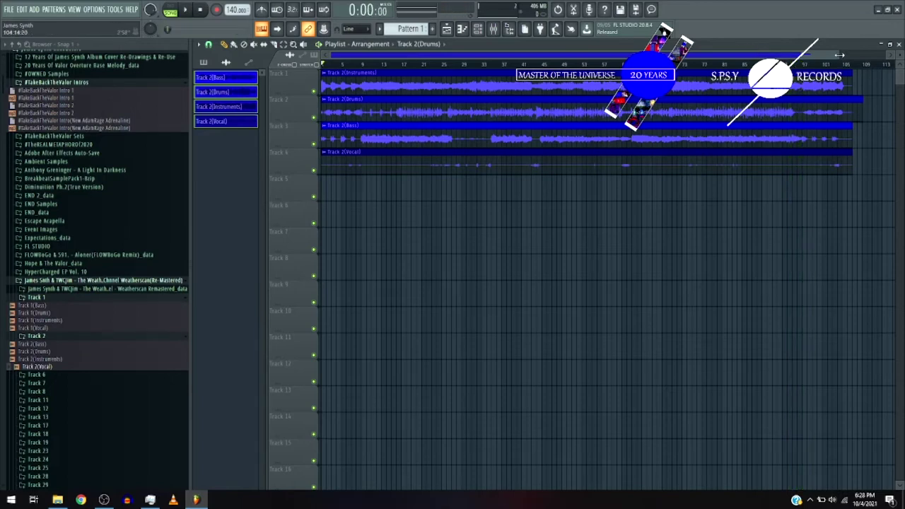
left_click_drag(840, 55, 415, 118)
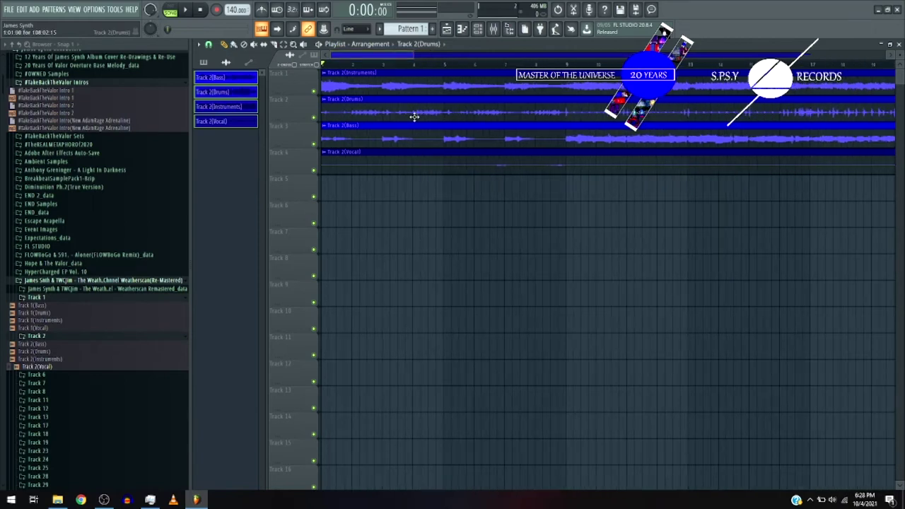
key("space")
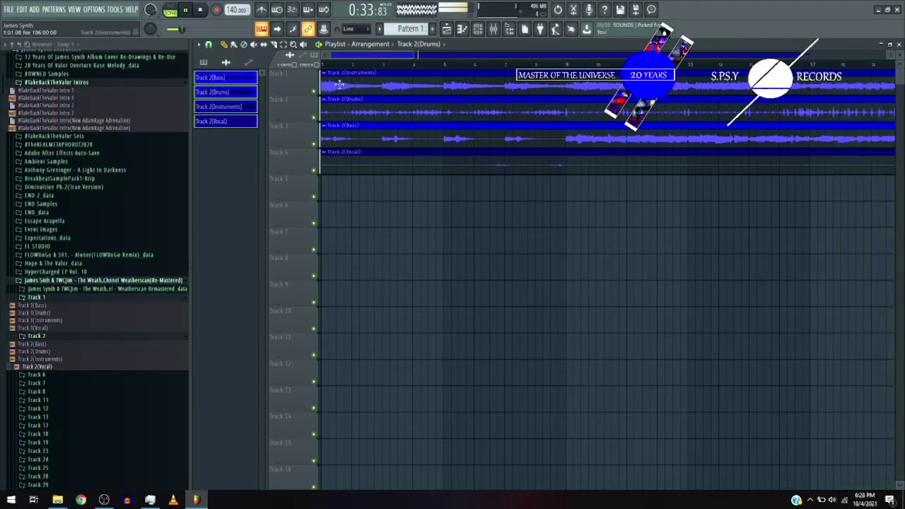
left_click_drag(410, 54, 492, 54)
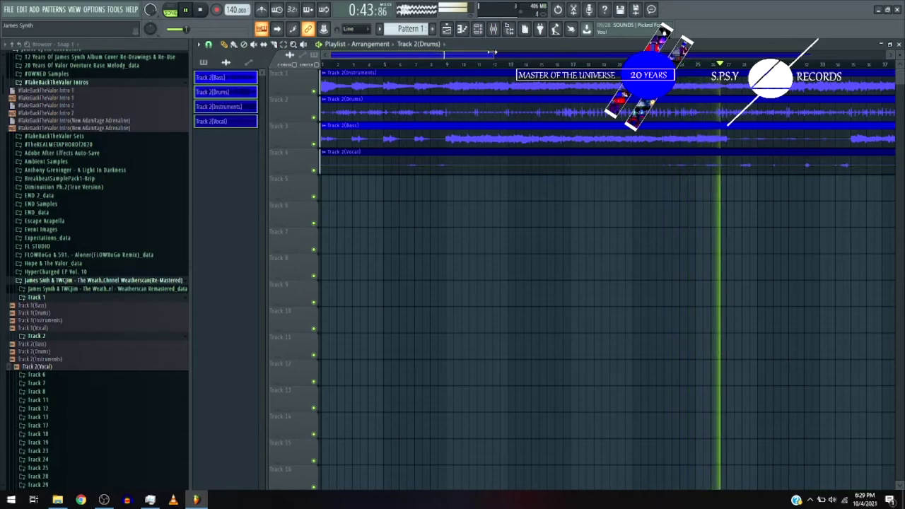
key("space")
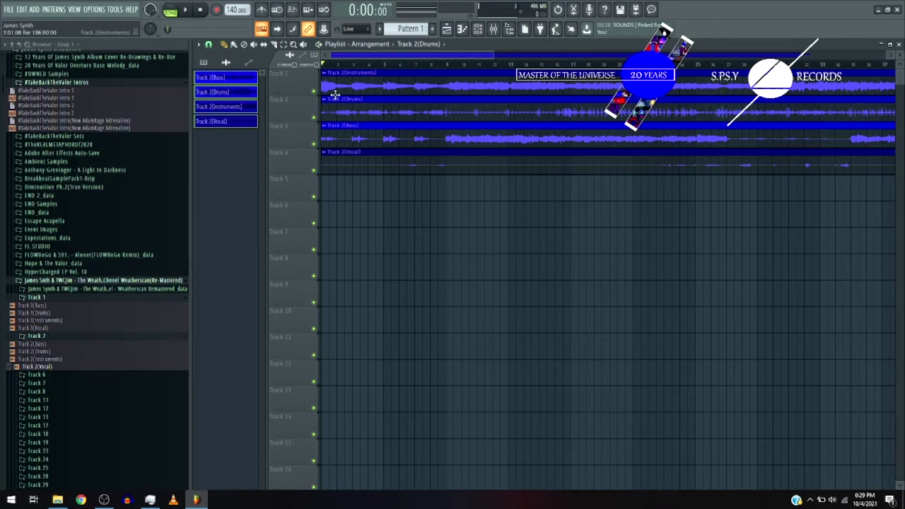
Delete the Kick, Clap, Hat and Snare channels from the Channel rack, showing All channels
right_click(315, 91)
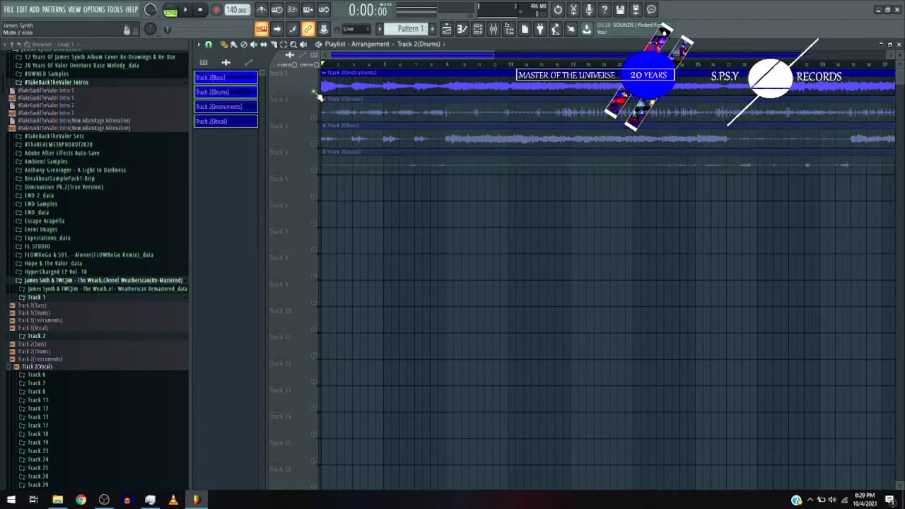
left_click(477, 28)
left_click(266, 46)
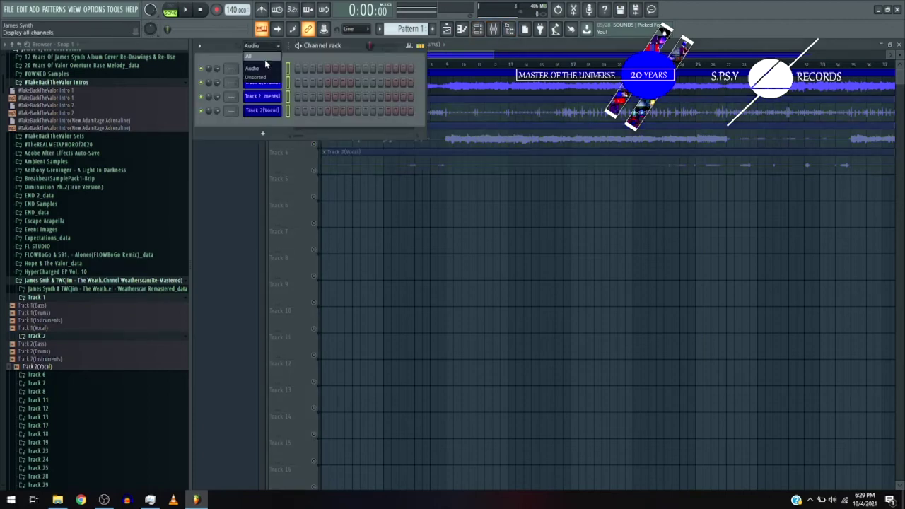
left_click(264, 59)
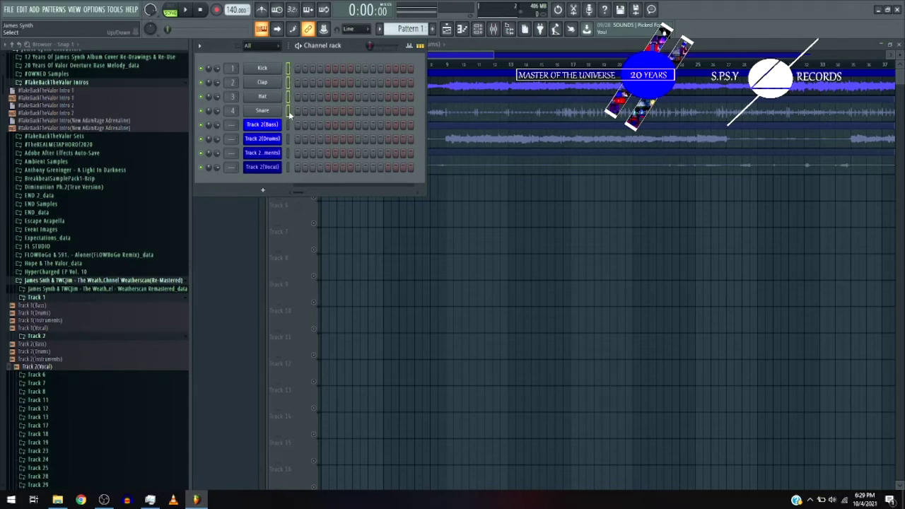
key("alt+Delete")
key("Return")
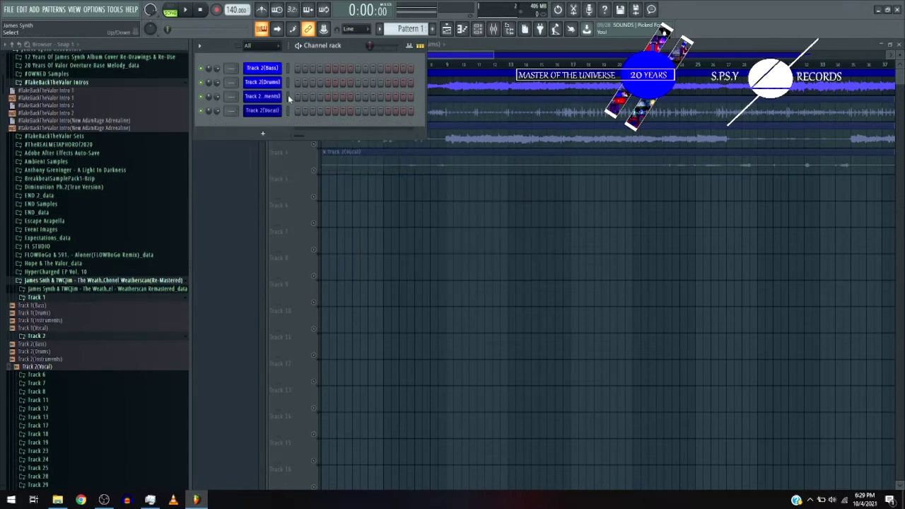
Route the Drums, Bass and Vocal stems to mixer inserts 2, 3 and 4 with Ctrl+L
key("F9")
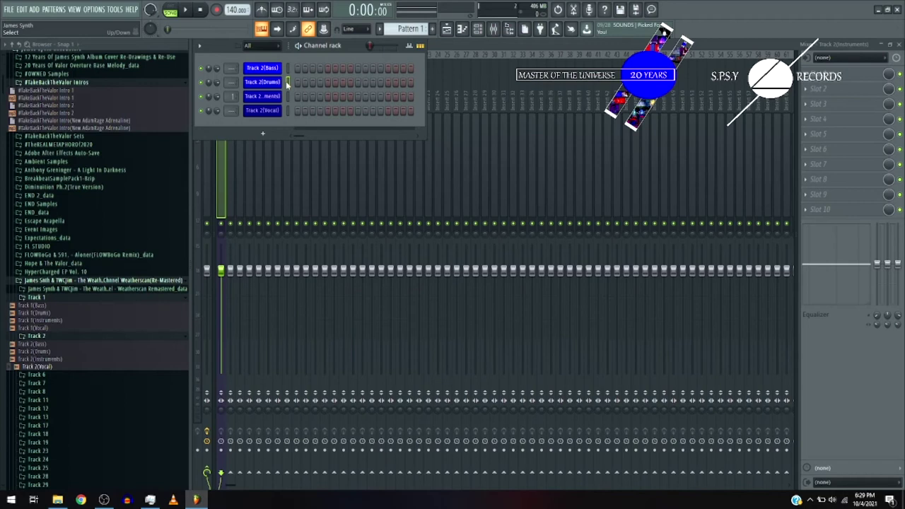
key("ctrl+l")
left_click(287, 68)
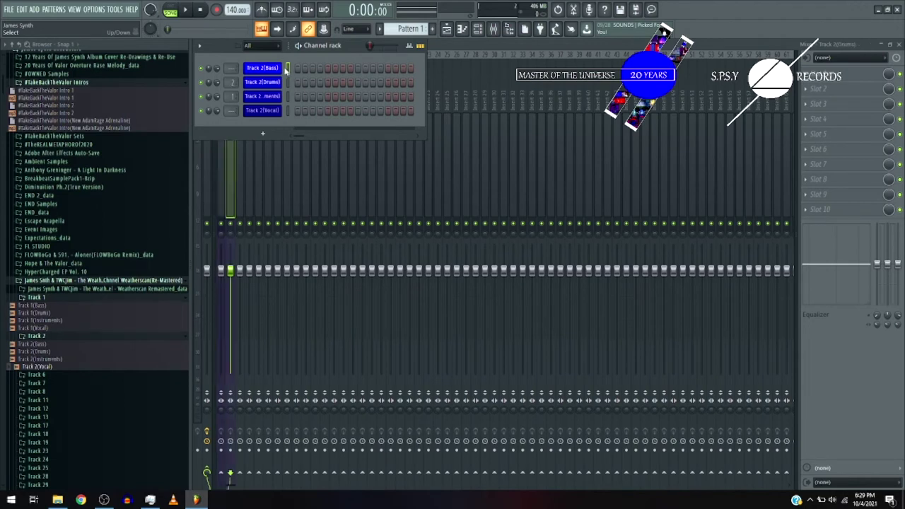
key("ctrl+l")
left_click(289, 110)
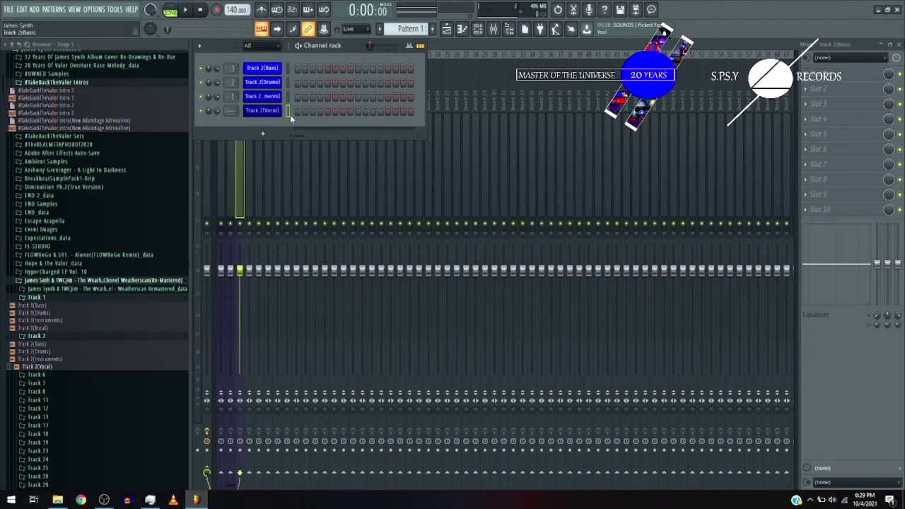
key("ctrl+l")
left_click(225, 159)
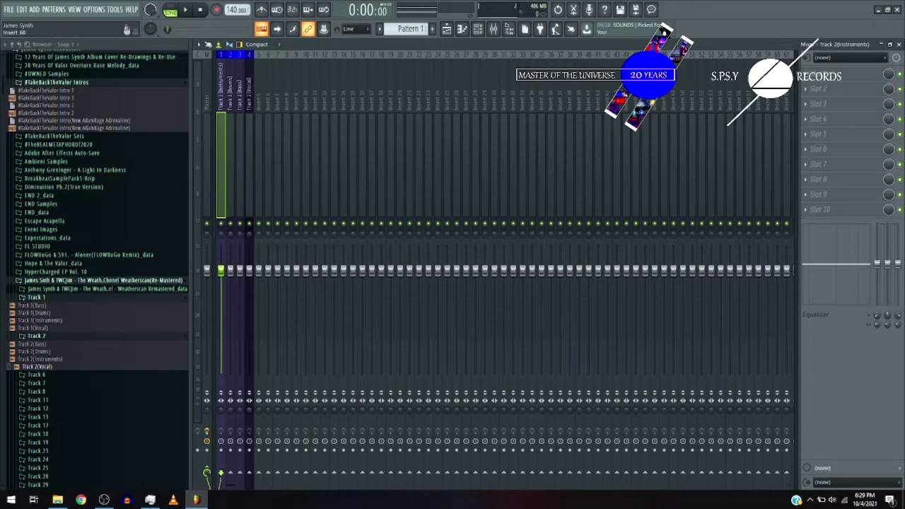
Load FabFilter Pro-Q 2 on the Instruments insert and start playback
left_click(820, 74)
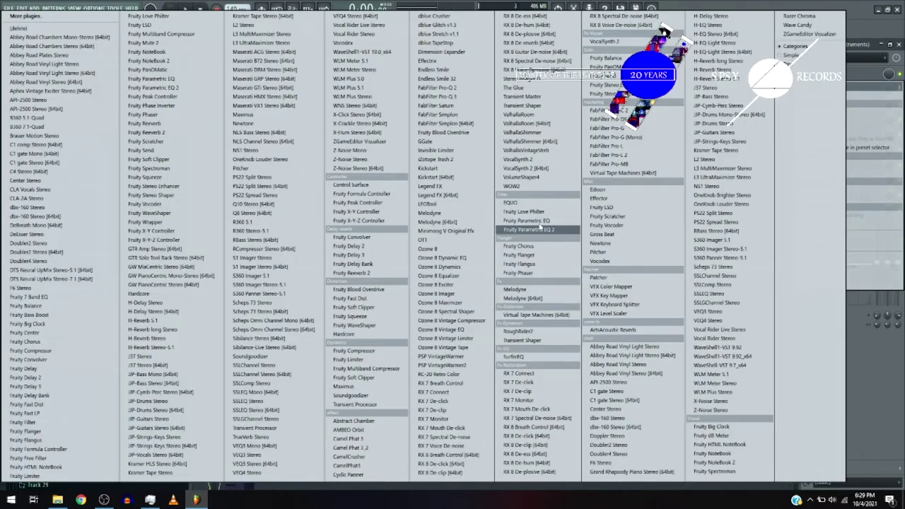
left_click(442, 97)
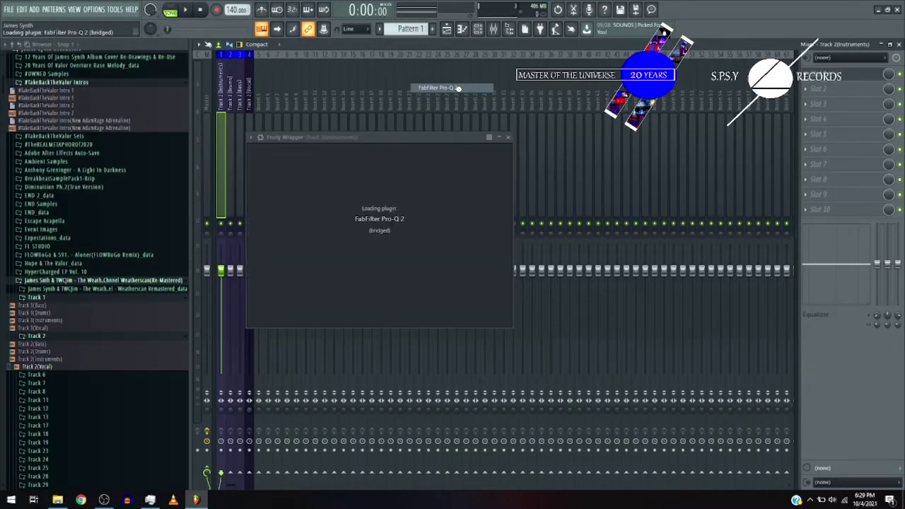
key("space")
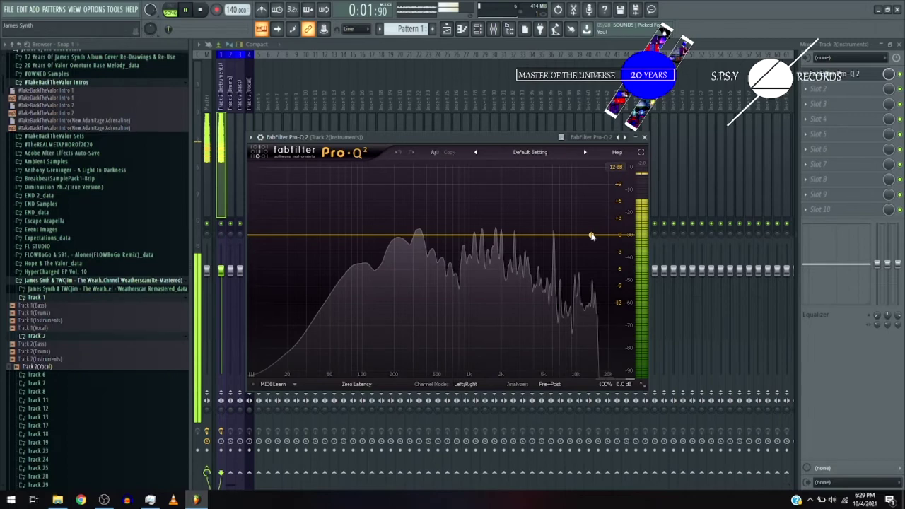
Add a 36 dB/oct high shelf near 3 kHz, a +4.4 dB bell near 1.1 kHz, and a shelf near 8.2 kHz
left_click_drag(591, 236, 582, 200)
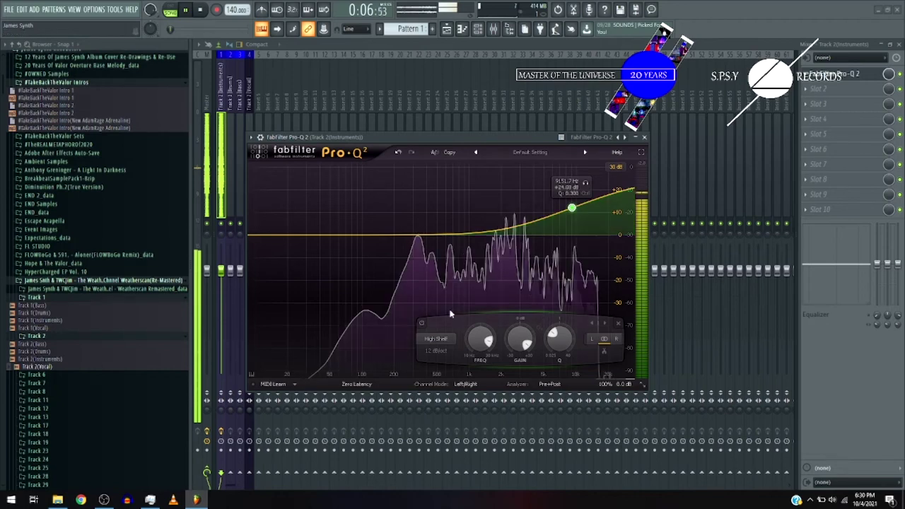
left_click(437, 351)
left_click(447, 413)
left_click_drag(571, 208, 528, 214)
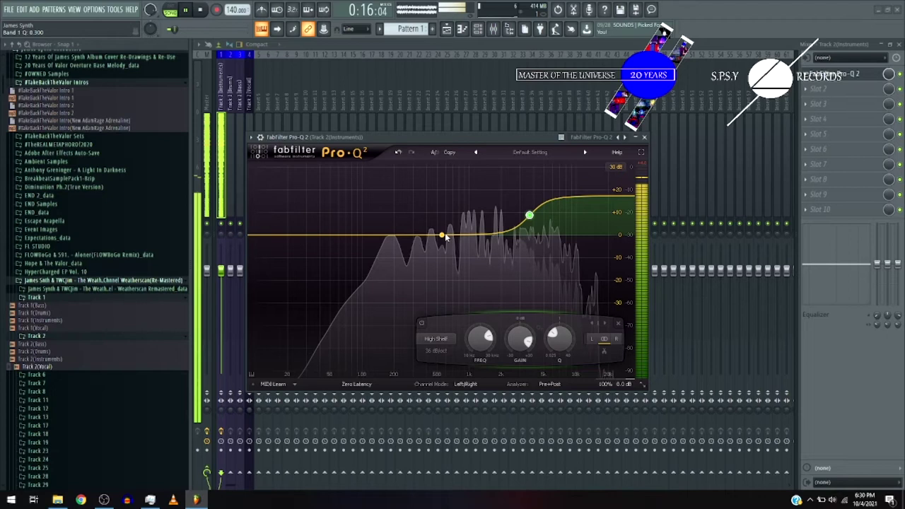
left_click(476, 234)
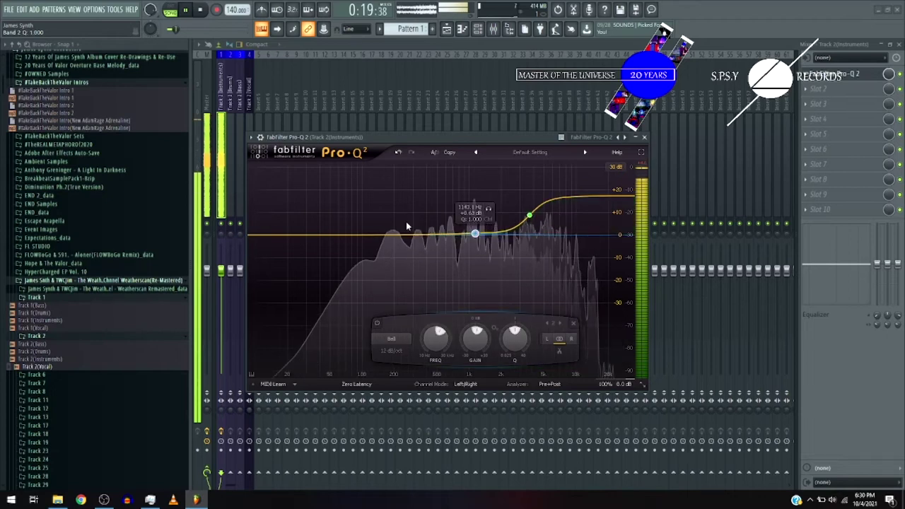
left_click_drag(475, 234, 476, 225)
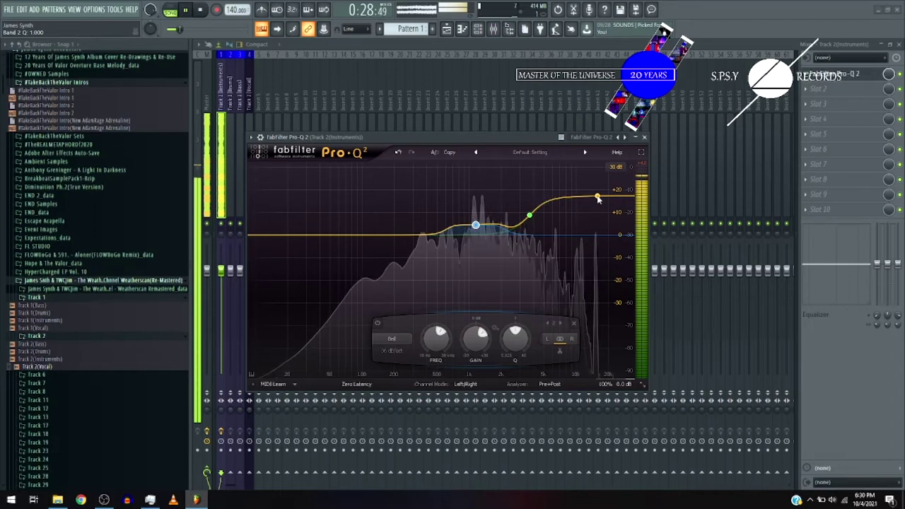
left_click_drag(595, 199, 566, 176)
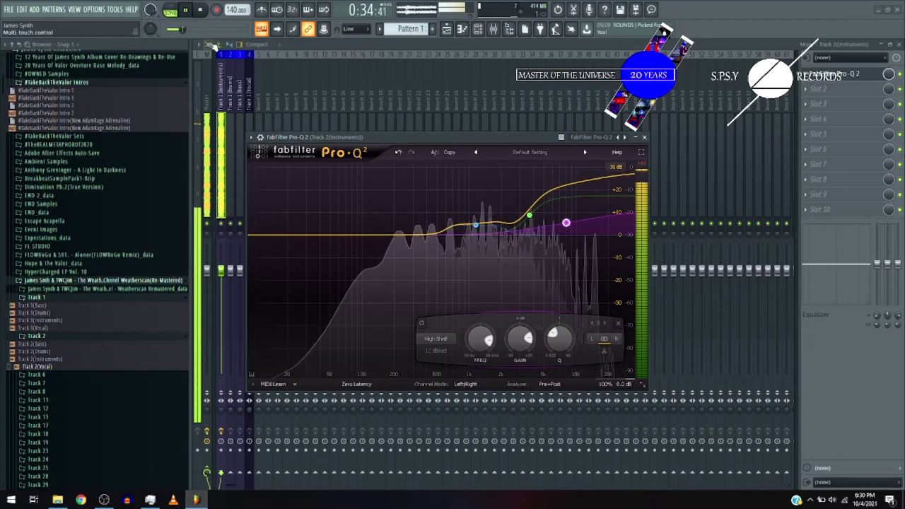
Load Ozone 8 Imager after the EQ, enable and raise Stereoize, and widen bands 3 and 4 to 100
left_click(824, 87)
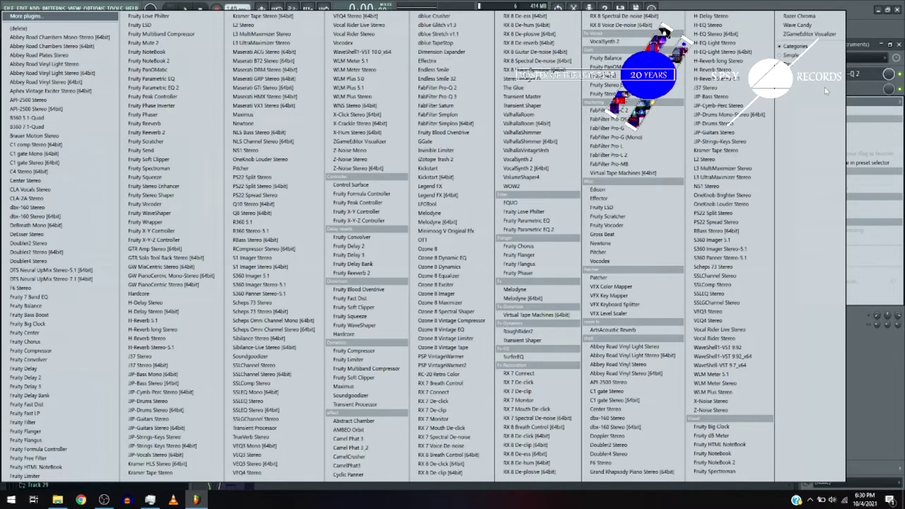
left_click(438, 292)
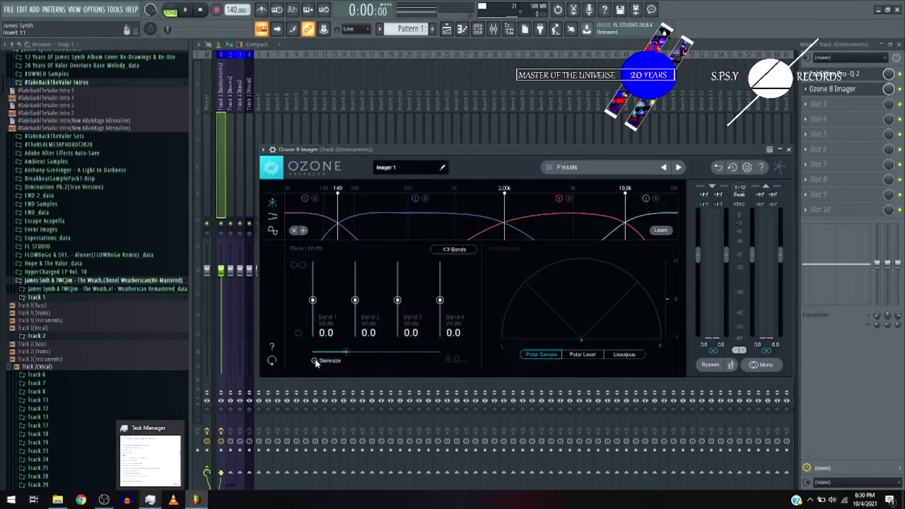
left_click(314, 360)
left_click_drag(345, 351, 397, 351)
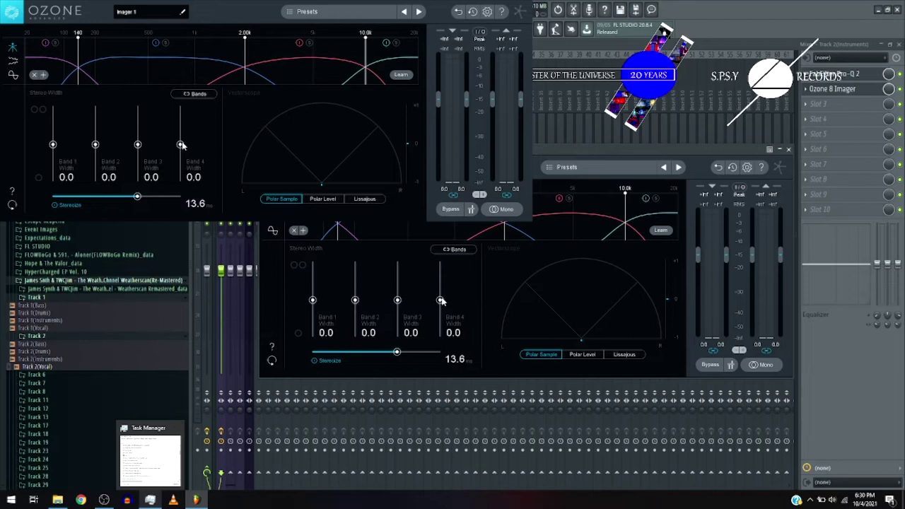
left_click_drag(440, 300, 440, 277)
left_click_drag(397, 300, 399, 287)
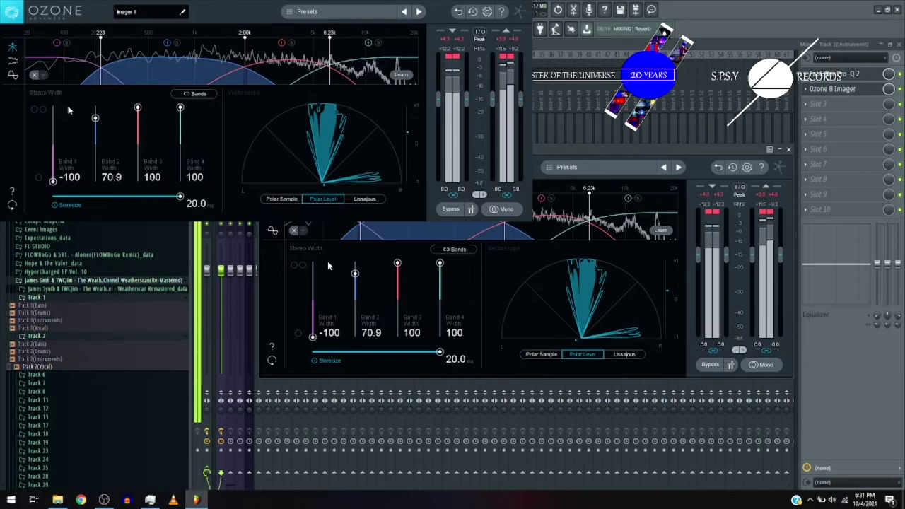
Drag the Ozone Imager's Band 2 width slider up to 100
left_click_drag(95, 118, 91, 118)
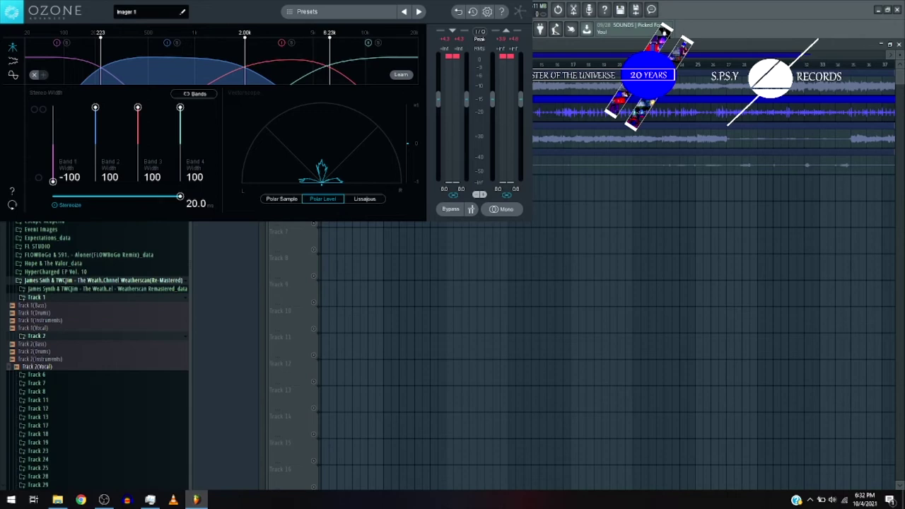
Reopen the Mixer with F9
key("F9")
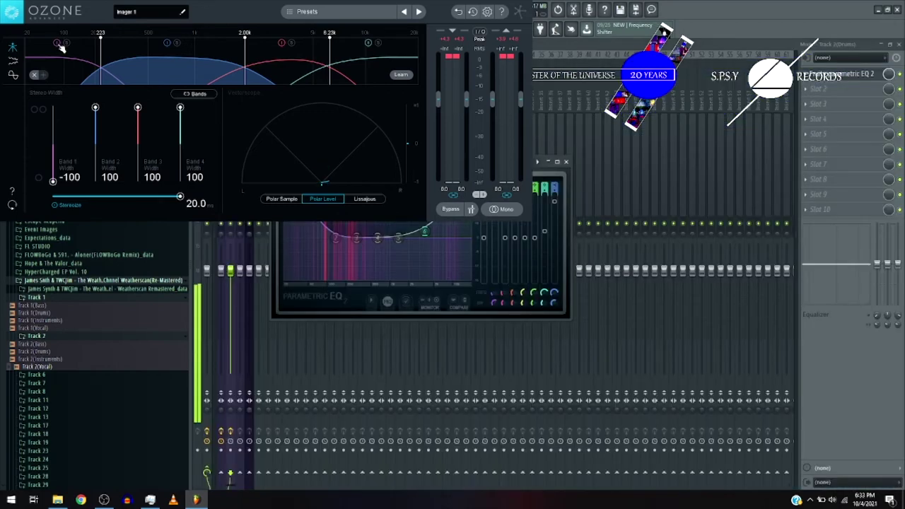